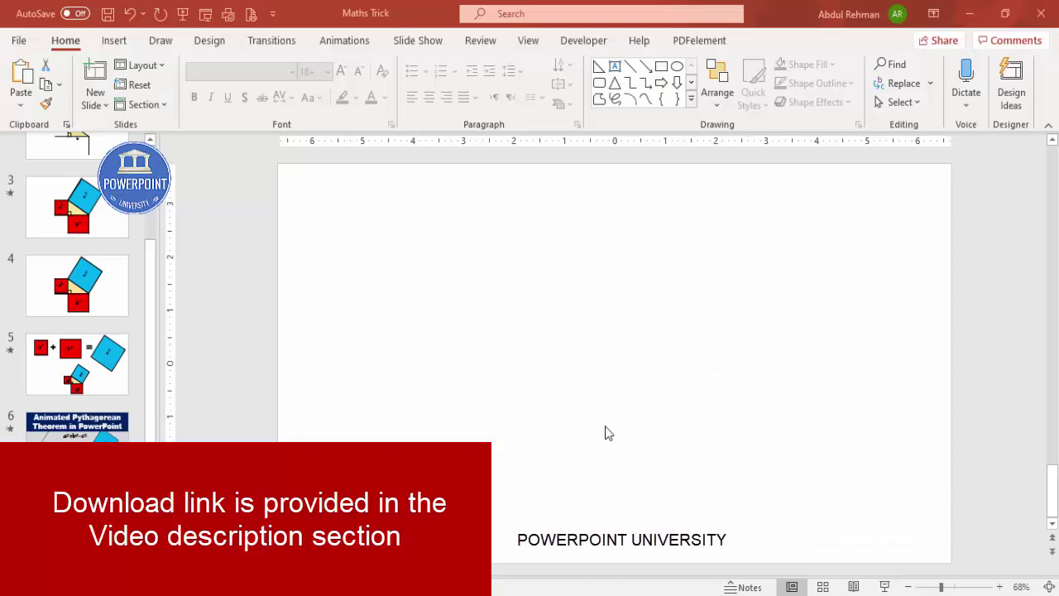
# Step: Draw a right triangle near the centre of the slide
pyautogui.click(114, 40)
pyautogui.click(246, 98)
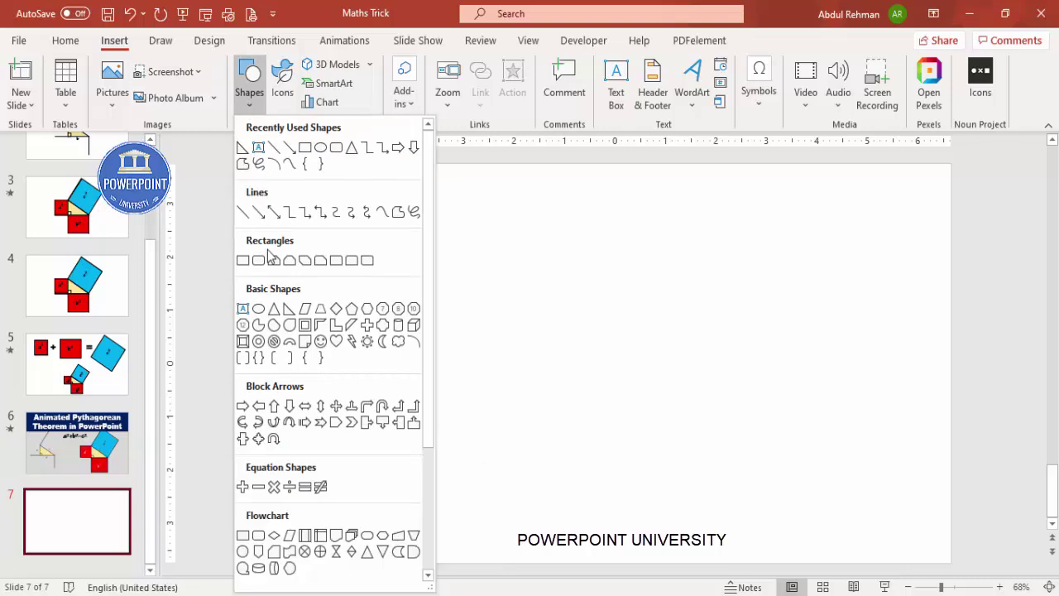
pyautogui.click(290, 310)
pyautogui.moveTo(567, 329); pyautogui.dragTo(670, 402)
# Step: Give the triangle a black 4½ pt outline and a light gold fill
pyautogui.click(425, 85)
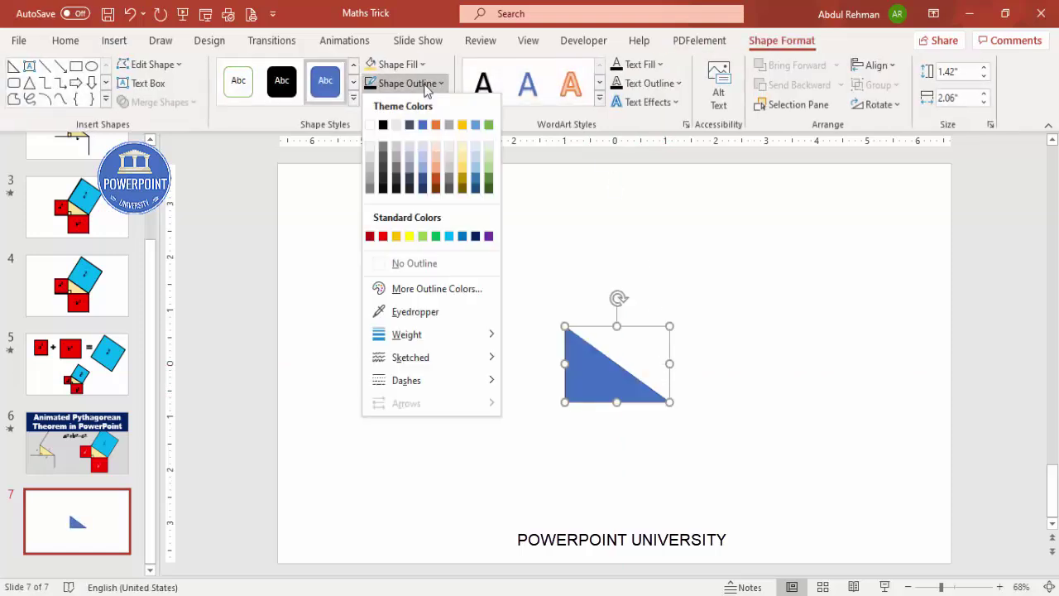
pyautogui.click(383, 125)
pyautogui.click(406, 83)
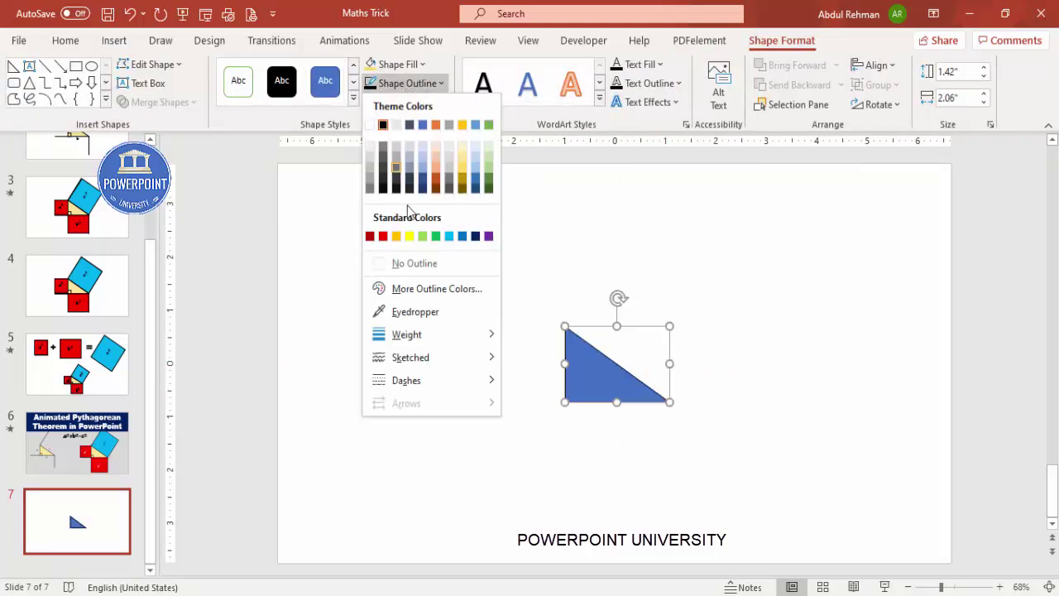
pyautogui.moveTo(437, 334)
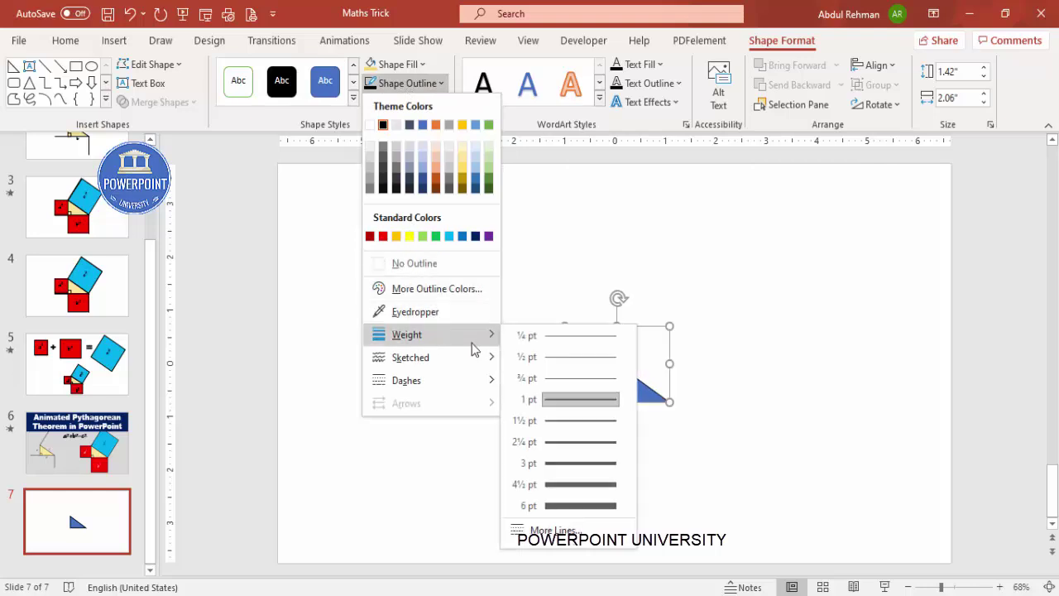
pyautogui.click(554, 484)
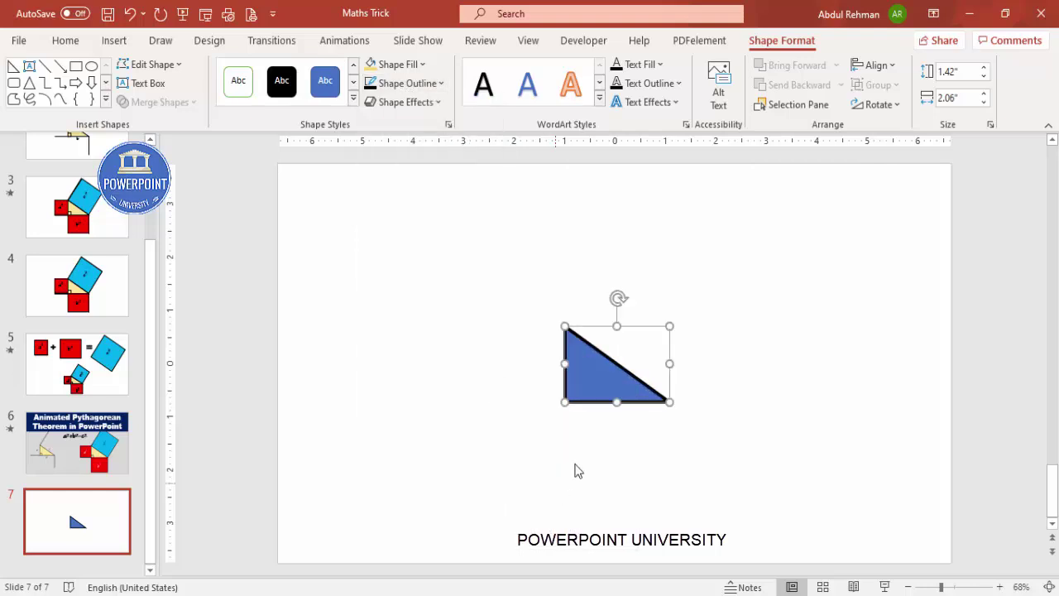
pyautogui.click(399, 65)
pyautogui.click(463, 142)
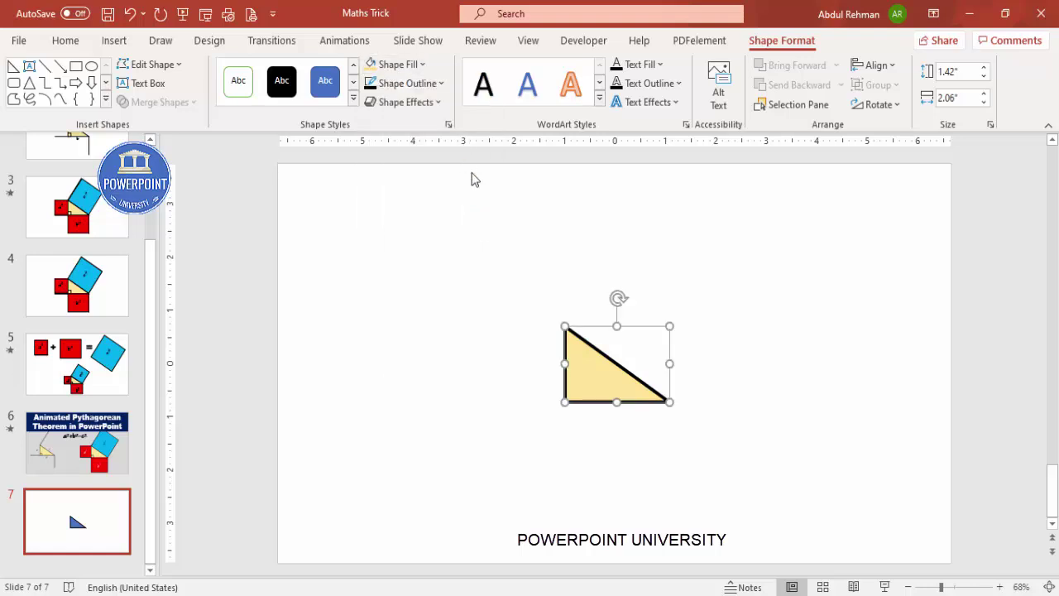
# Step: Centre the triangle horizontally and vertically on the slide
pyautogui.click(875, 64)
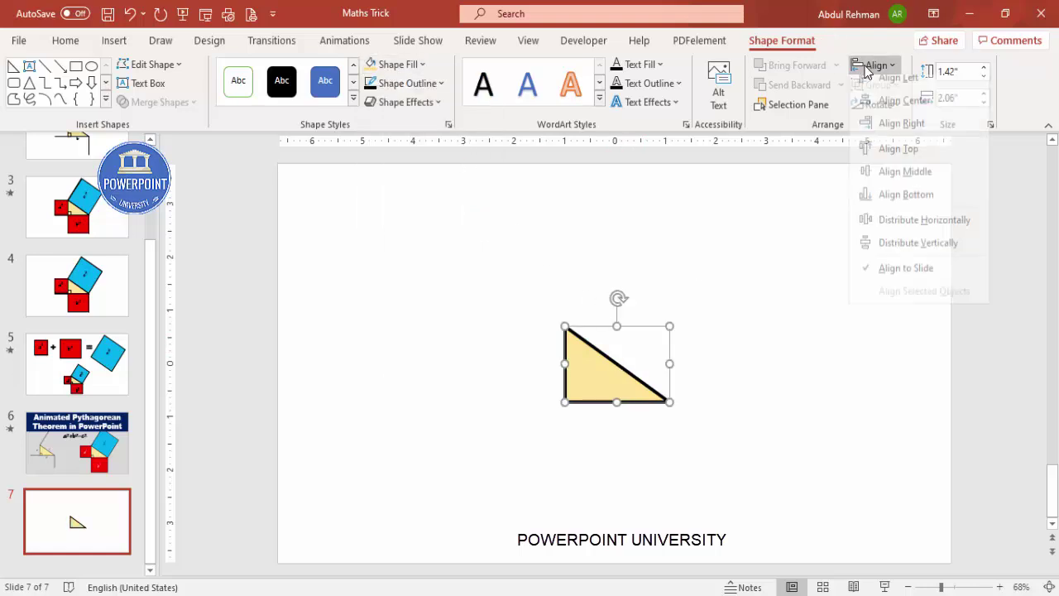
pyautogui.click(894, 110)
pyautogui.click(875, 64)
pyautogui.click(899, 182)
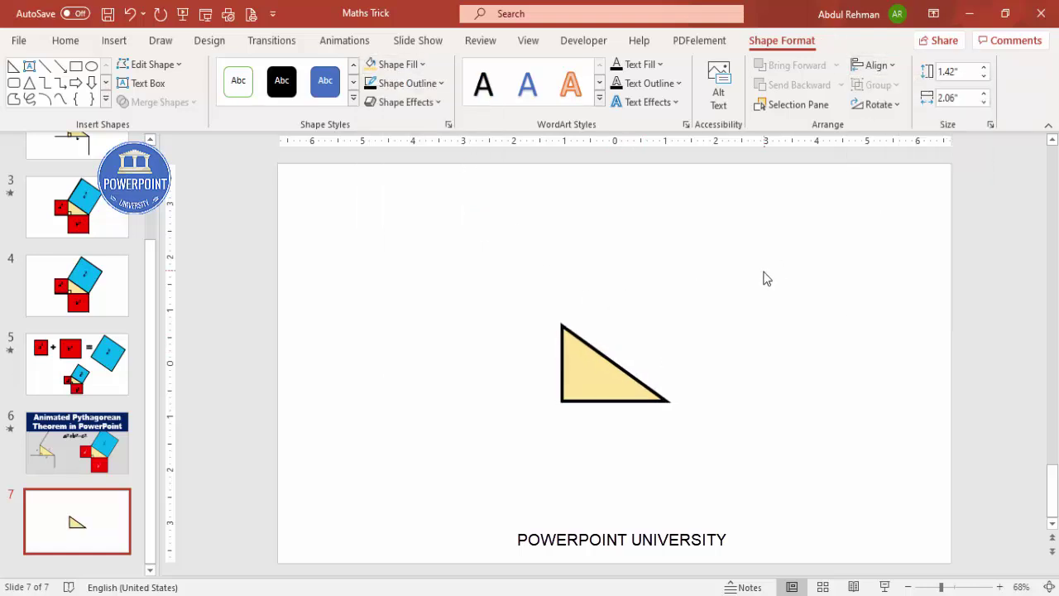
pyautogui.click(764, 276)
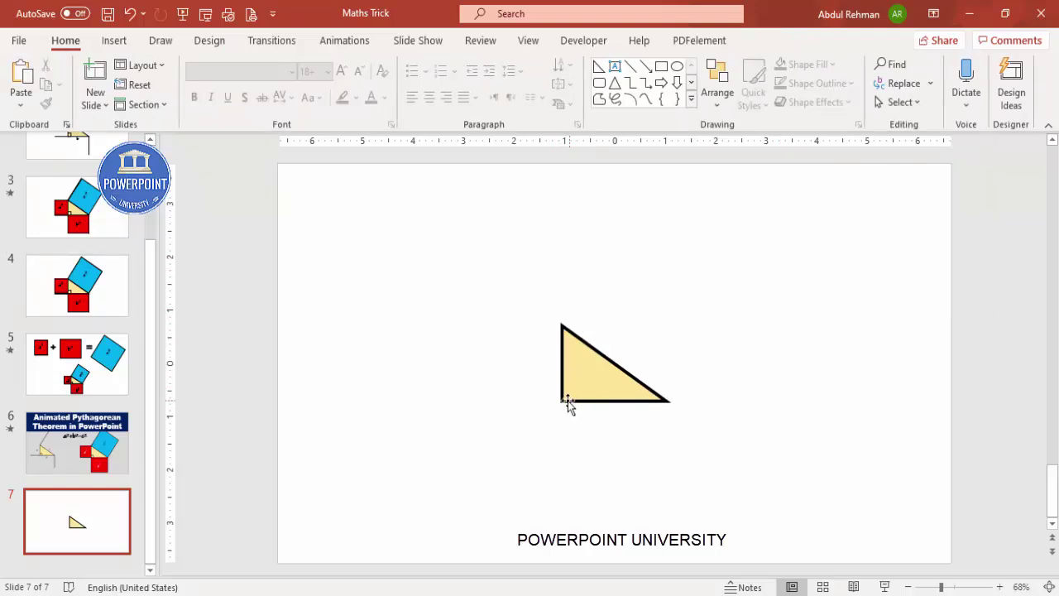
# Step: Draw a small rectangle at the triangle's right-angle corner
pyautogui.click(114, 40)
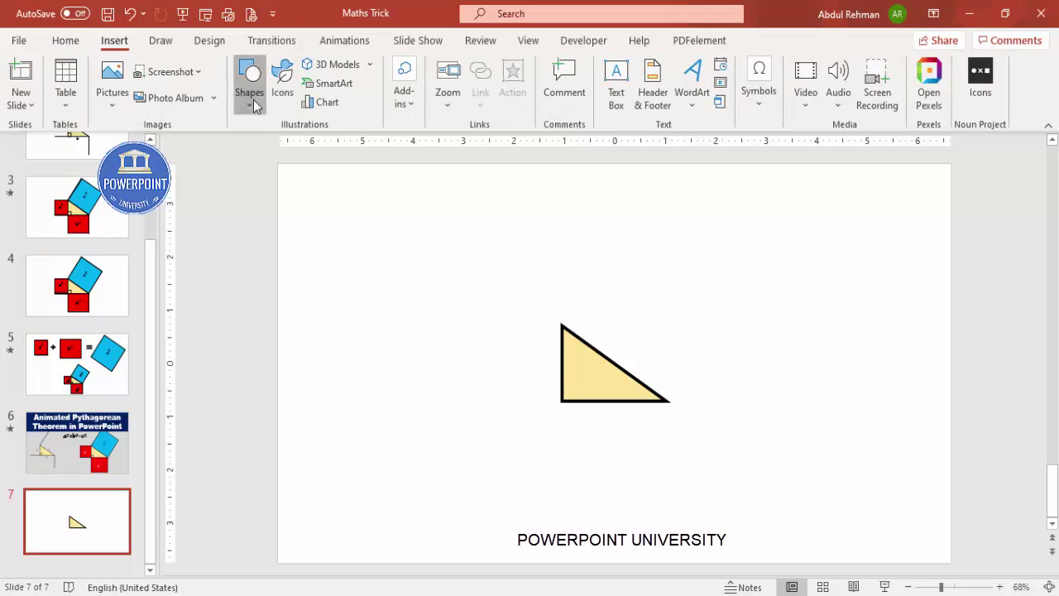
pyautogui.click(249, 83)
pyautogui.click(243, 261)
pyautogui.moveTo(563, 382); pyautogui.dragTo(577, 401)
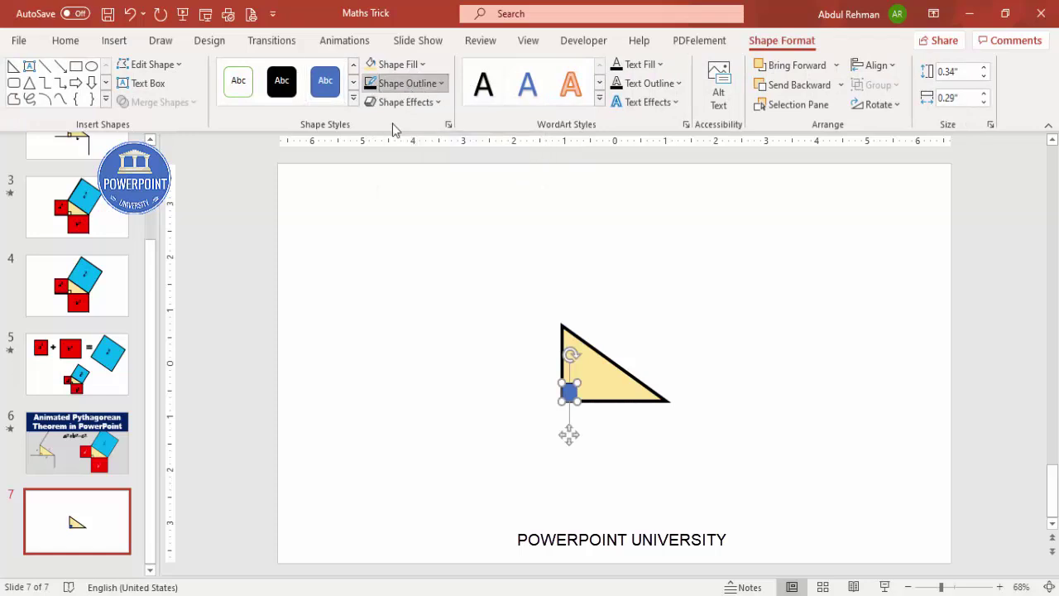
# Step: Thicken the small square's outline to 4½ pt and nudge it into the corner
pyautogui.click(407, 86)
pyautogui.moveTo(452, 338)
pyautogui.click(571, 485)
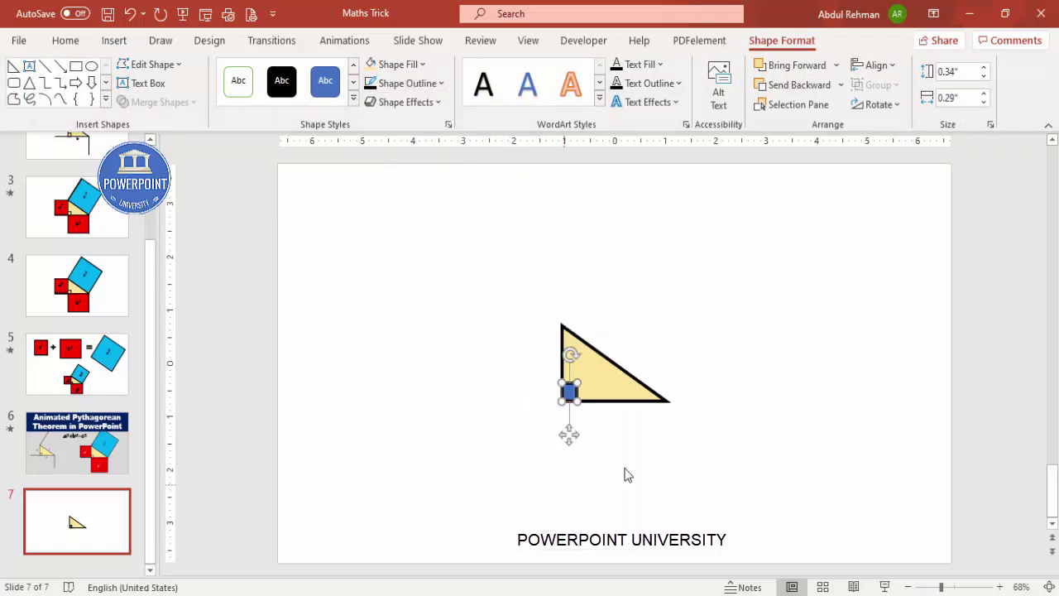
pyautogui.click(645, 460)
pyautogui.click(572, 386)
pyautogui.moveTo(577, 384); pyautogui.dragTo(571, 386)
# Step: Remove the square's fill, set its height to 0.29", and fit it snugly into the corner
pyautogui.click(382, 68)
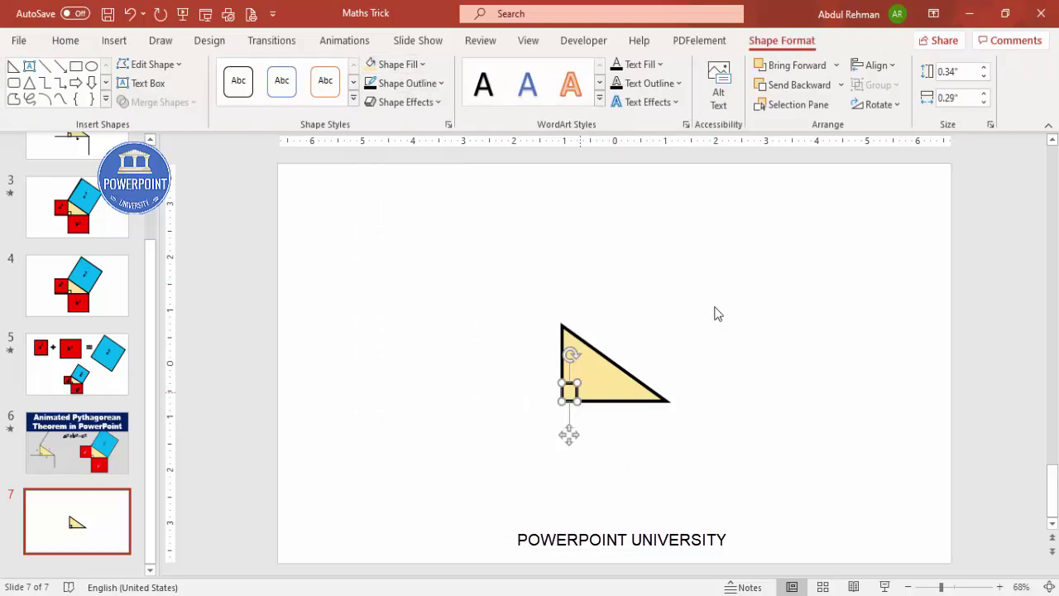
pyautogui.click(962, 72)
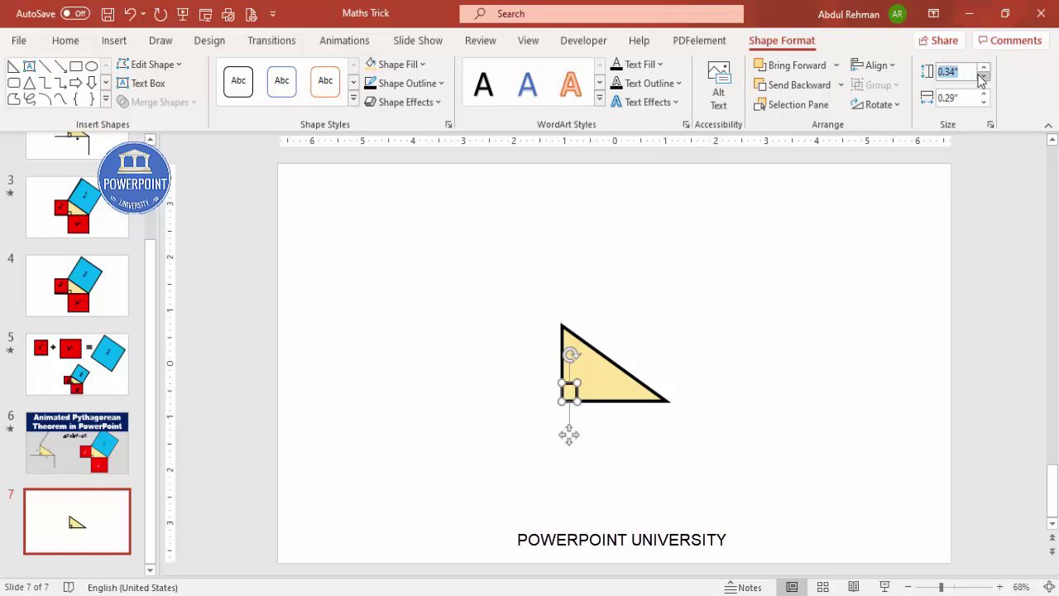
pyautogui.write('.29')
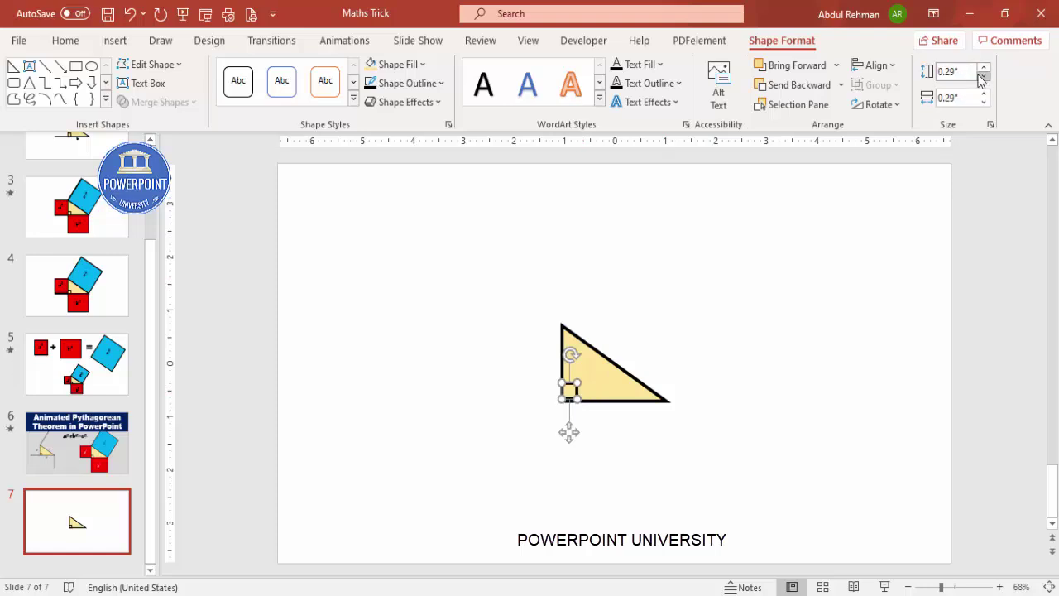
pyautogui.click(732, 323)
pyautogui.click(575, 392)
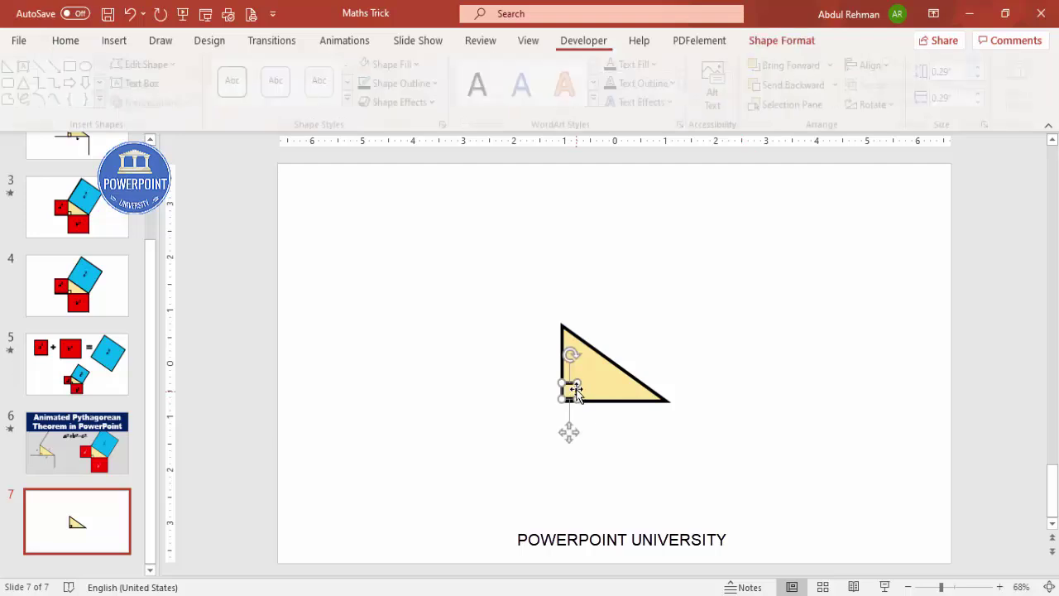
pyautogui.moveTo(576, 395)
pyautogui.mouseDown()
pyautogui.moveTo(571, 433)
pyautogui.moveTo(576, 396)
pyautogui.mouseUp()
pyautogui.click(601, 439)
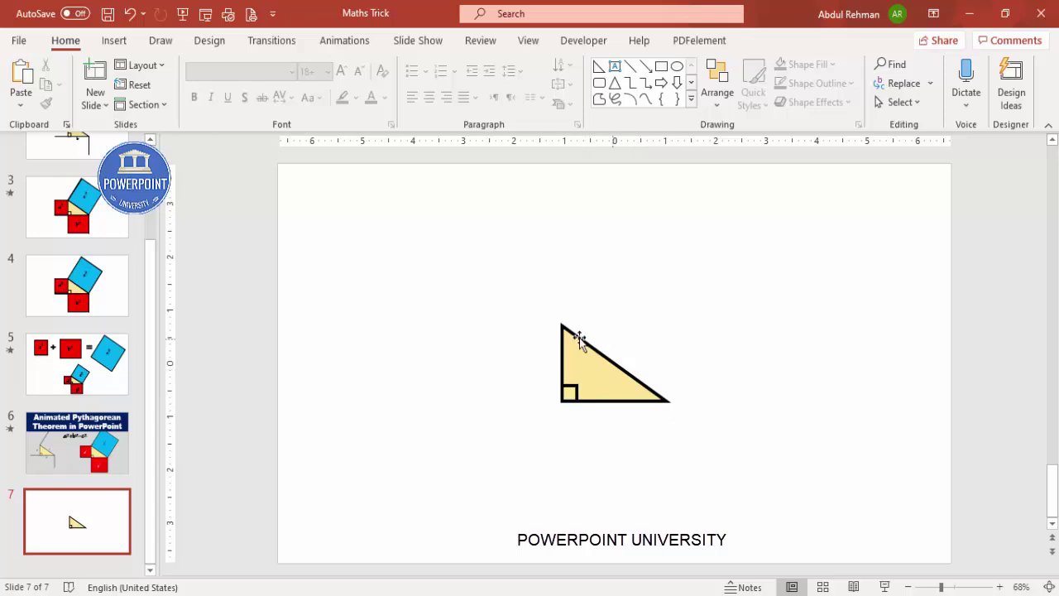
# Step: Add a text box for the c label beside the triangle's long side
pyautogui.click(114, 39)
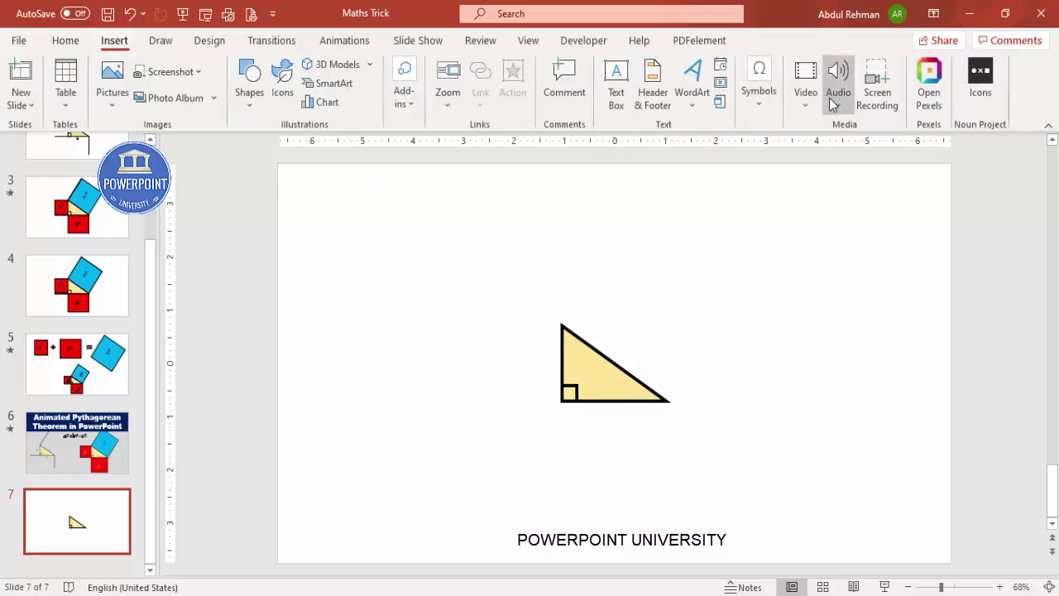
pyautogui.click(630, 91)
pyautogui.moveTo(615, 334); pyautogui.dragTo(643, 355)
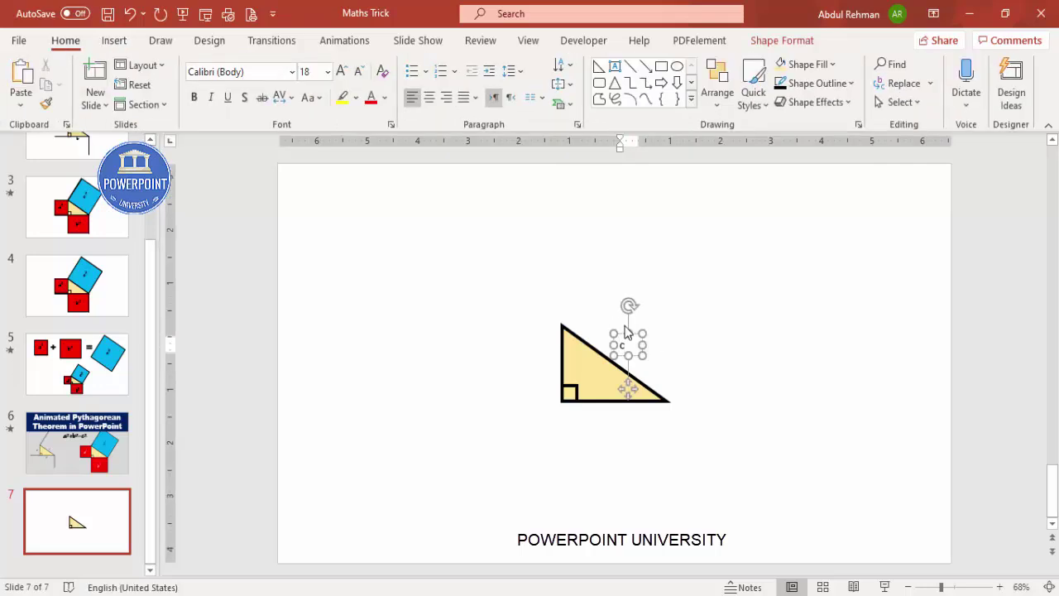
# Step: Set the c label to Ink Free at size 44 and place it beside the hypotenuse
pyautogui.click(639, 339)
pyautogui.click(270, 73)
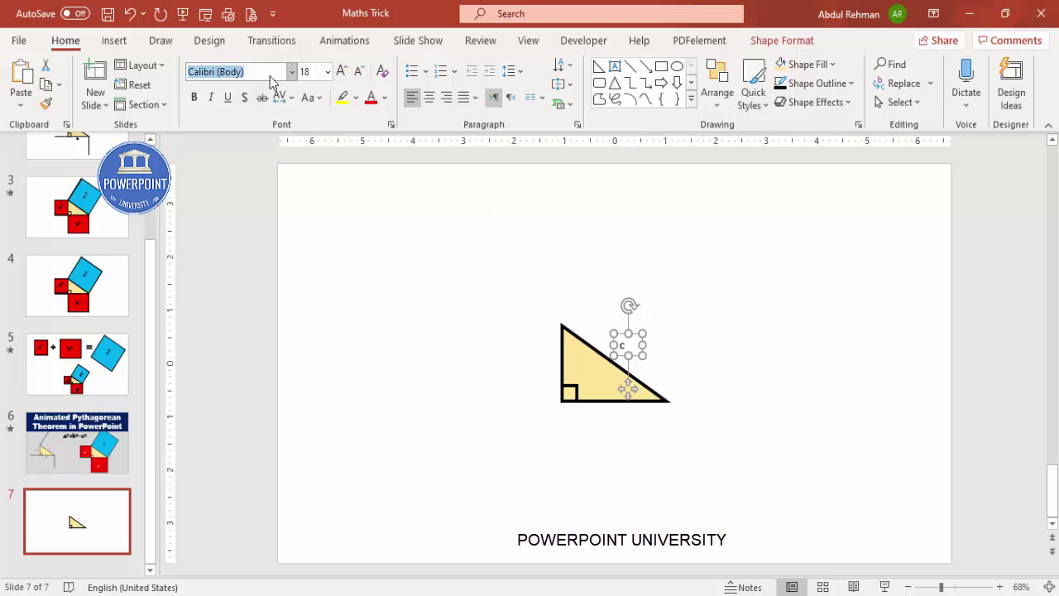
pyautogui.write('I')
pyautogui.press('Return')
pyautogui.click(340, 73)
pyautogui.click(340, 73)
pyautogui.click(341, 72)
pyautogui.click(340, 73)
pyautogui.click(341, 72)
pyautogui.click(341, 73)
pyautogui.click(340, 72)
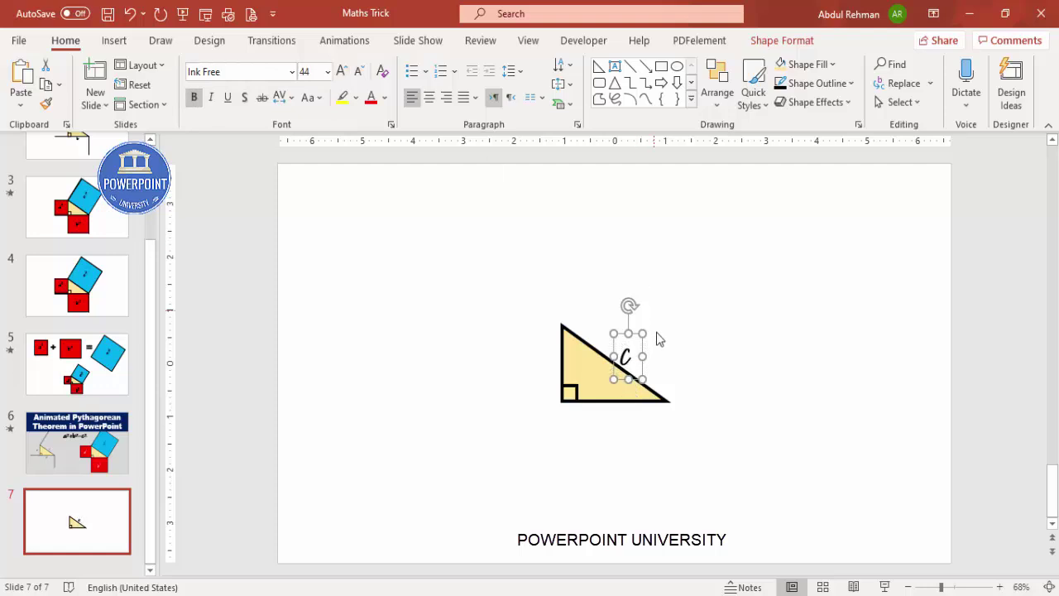
pyautogui.moveTo(644, 350); pyautogui.dragTo(560, 358)
# Step: Change the copied labels to a beside the vertical side and b below the base
pyautogui.doubleClick(560, 358)
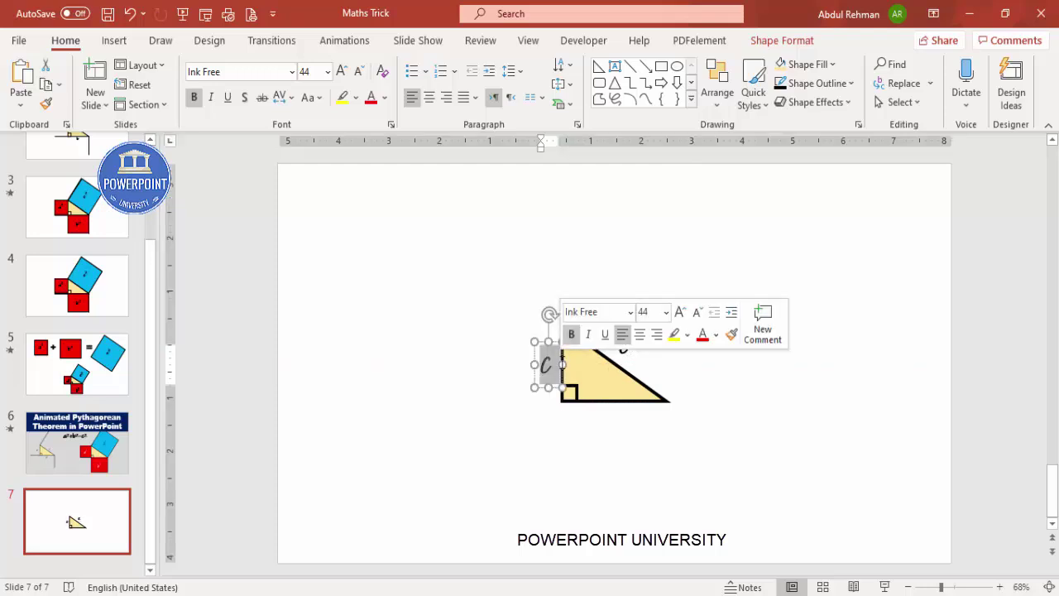
pyautogui.write('a')
pyautogui.moveTo(553, 341); pyautogui.dragTo(621, 422)
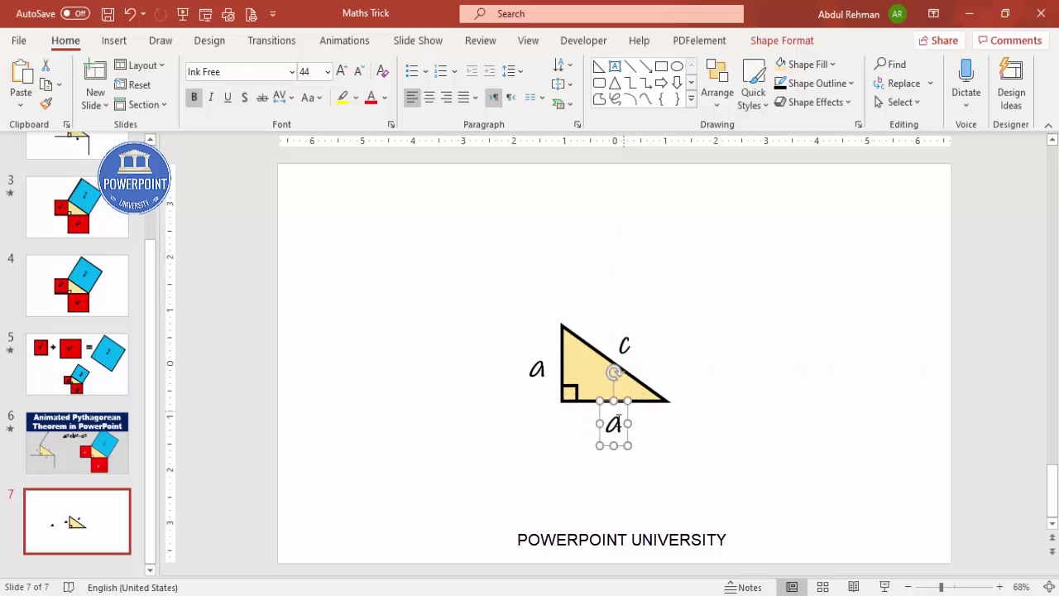
pyautogui.doubleClick(621, 424)
pyautogui.write('b')
pyautogui.press('Escape')
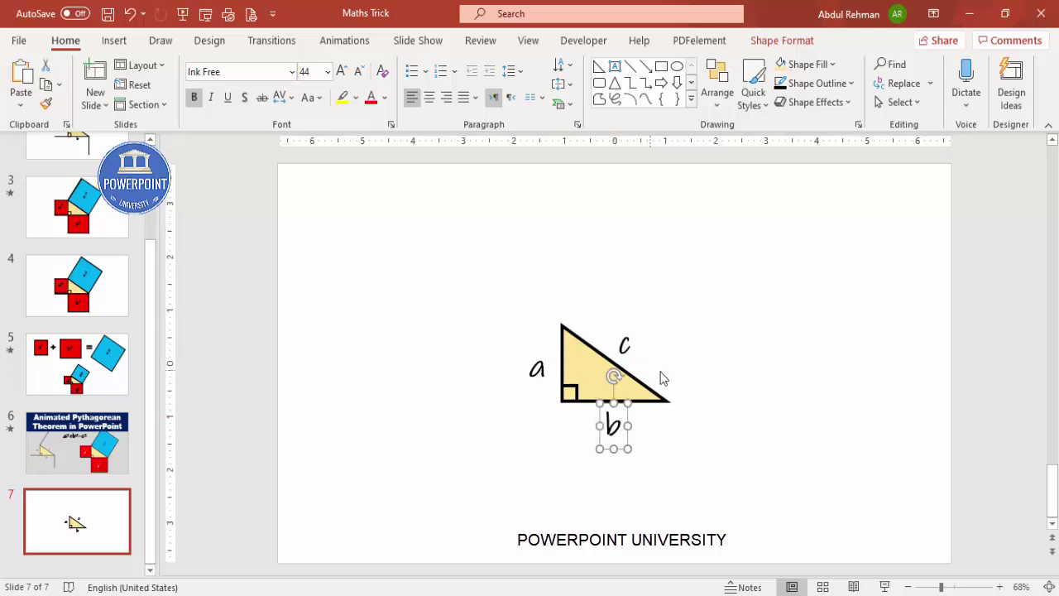
pyautogui.click(695, 363)
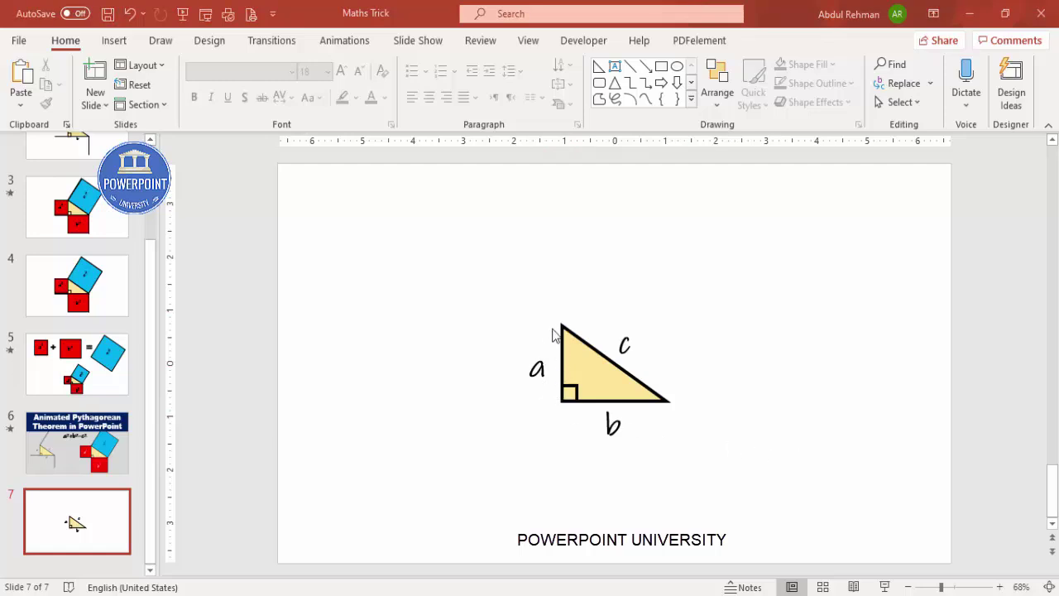
pyautogui.click(113, 40)
pyautogui.click(249, 83)
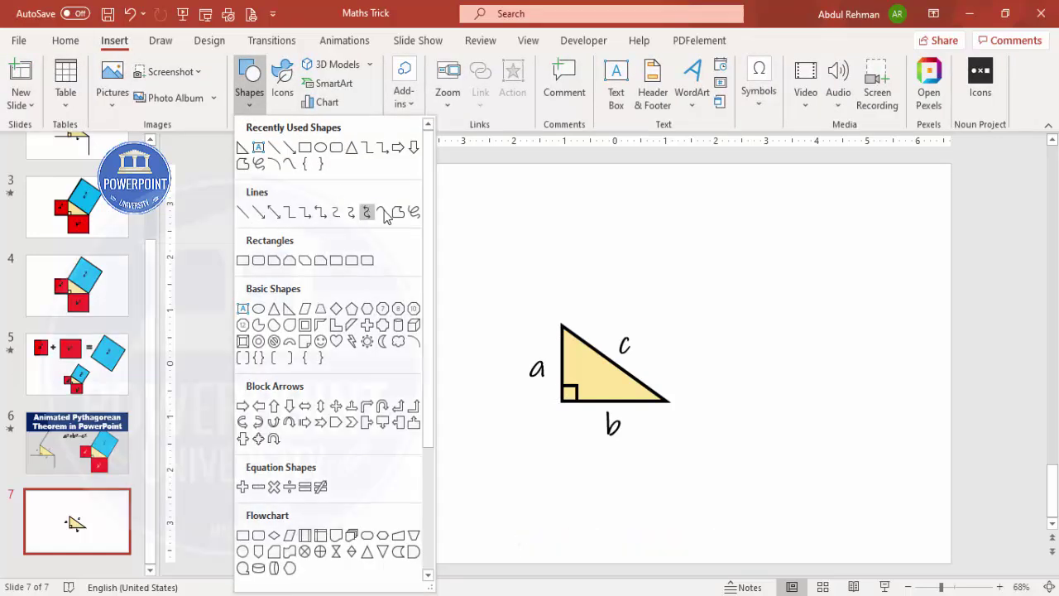
# Step: Zoom in and draw a vertical straight line alongside side a
pyautogui.click(247, 214)
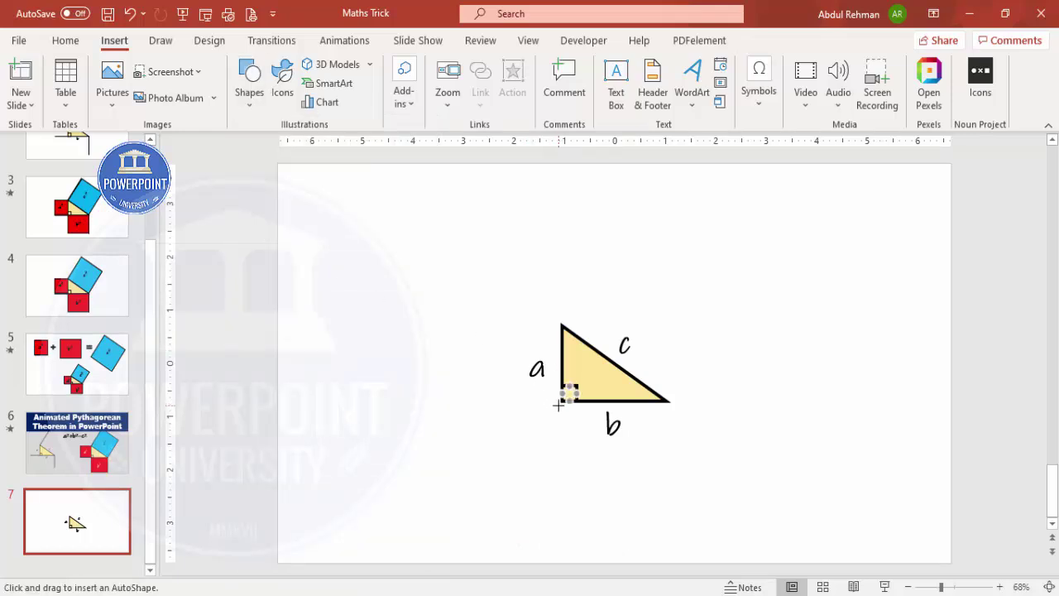
pyautogui.click(963, 588)
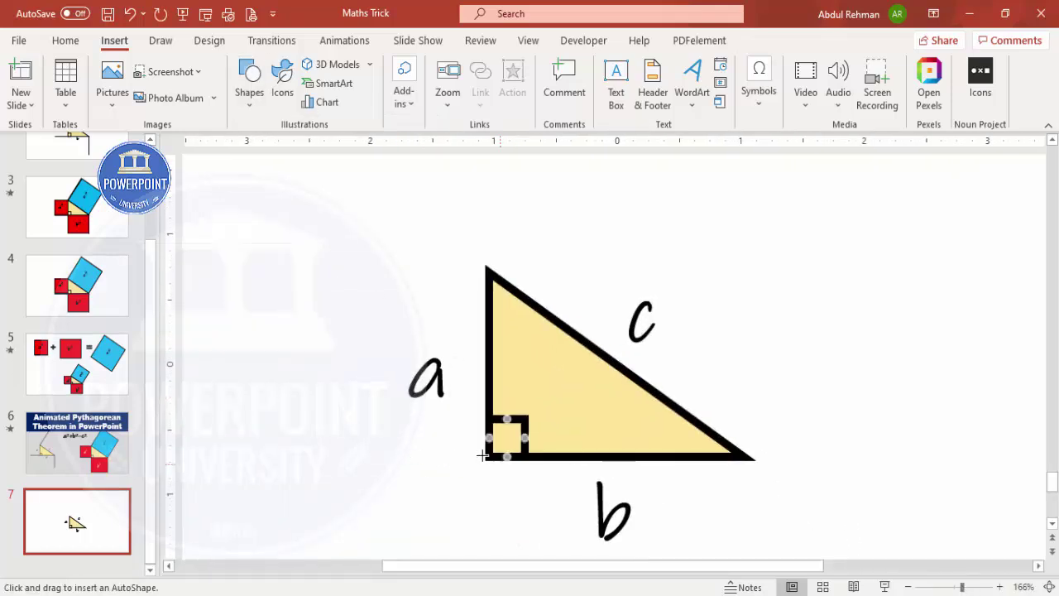
pyautogui.moveTo(471, 462); pyautogui.dragTo(475, 267)
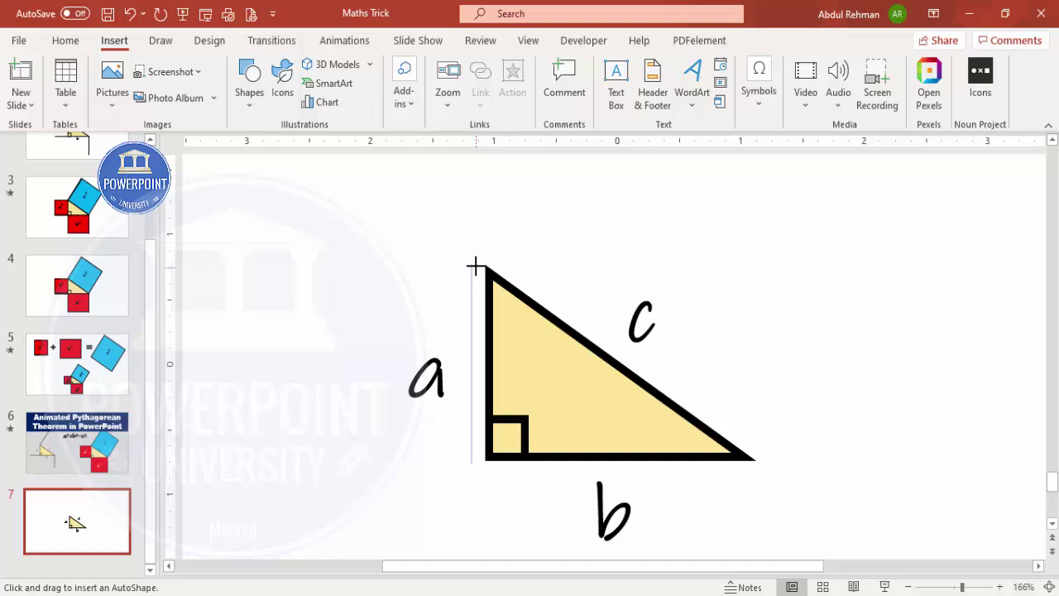
pyautogui.moveTo(476, 267); pyautogui.dragTo(471, 266)
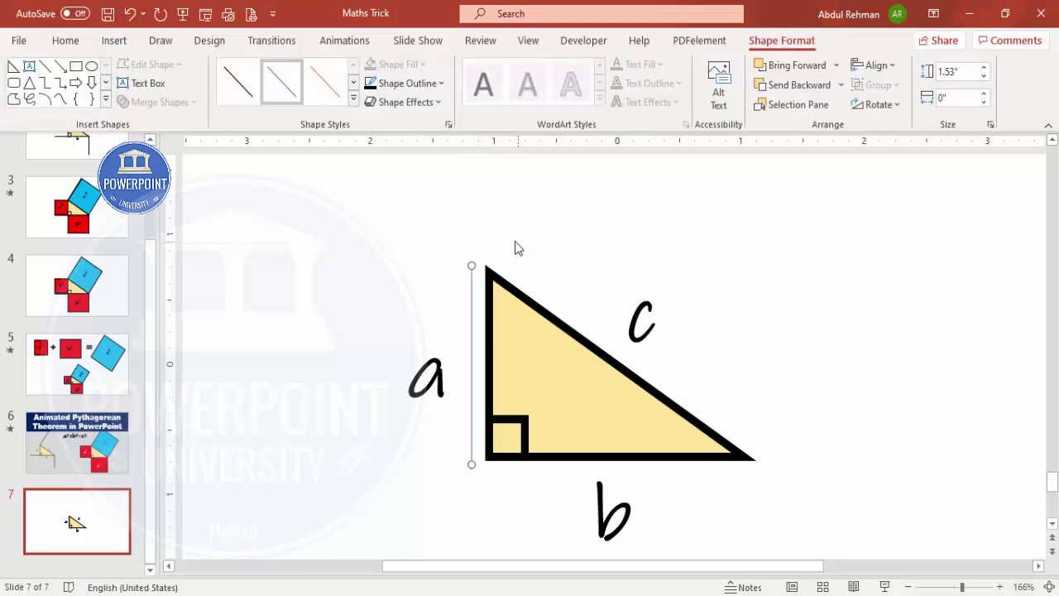
# Step: Draw a straight line under base b and adjust its endpoints to span the base
pyautogui.click(114, 40)
pyautogui.click(250, 83)
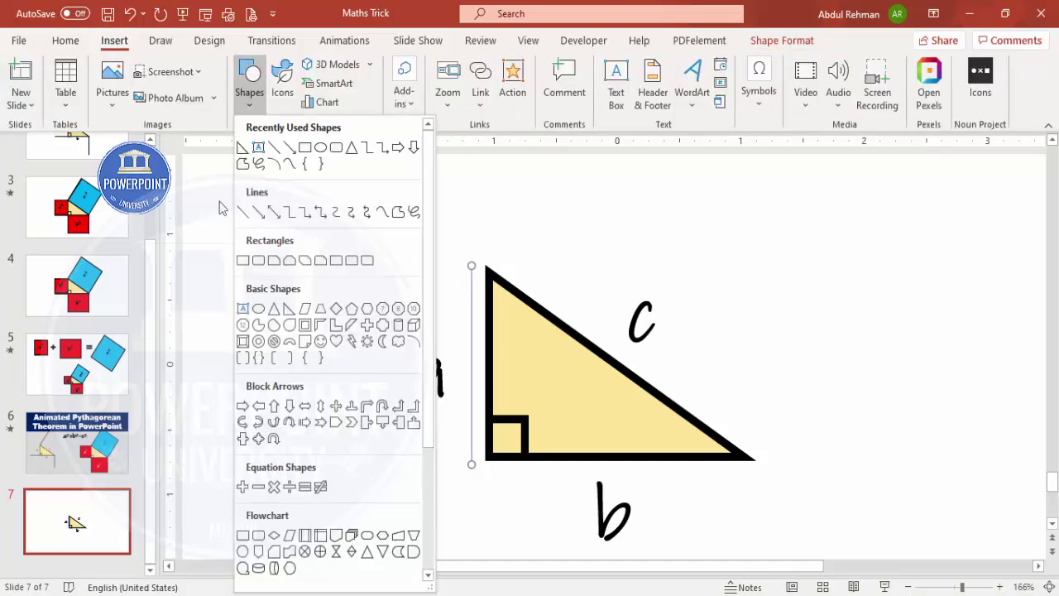
pyautogui.click(250, 214)
pyautogui.moveTo(484, 469); pyautogui.dragTo(756, 473)
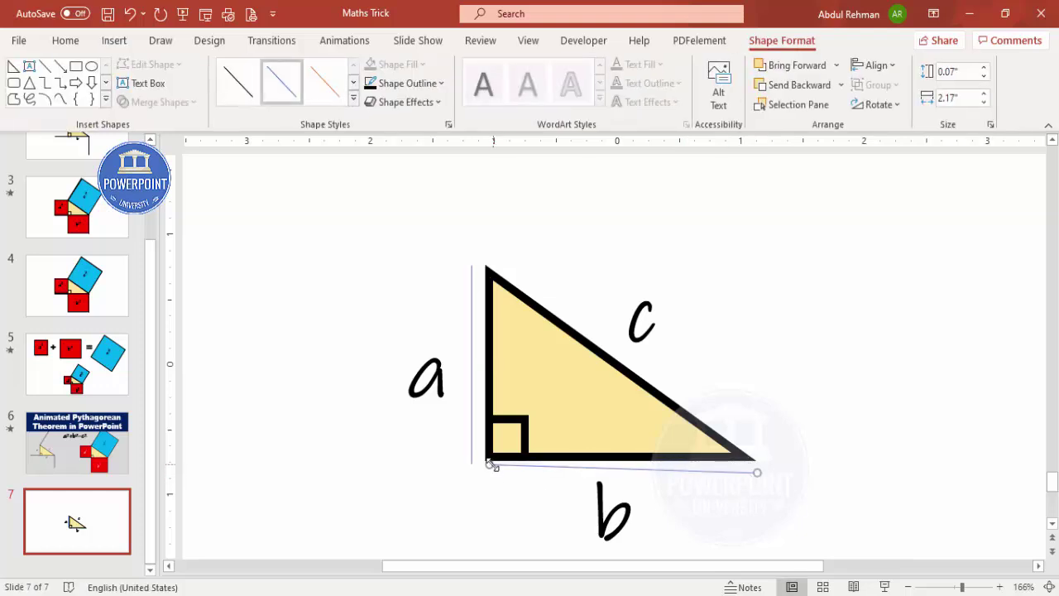
pyautogui.moveTo(489, 473); pyautogui.dragTo(485, 472)
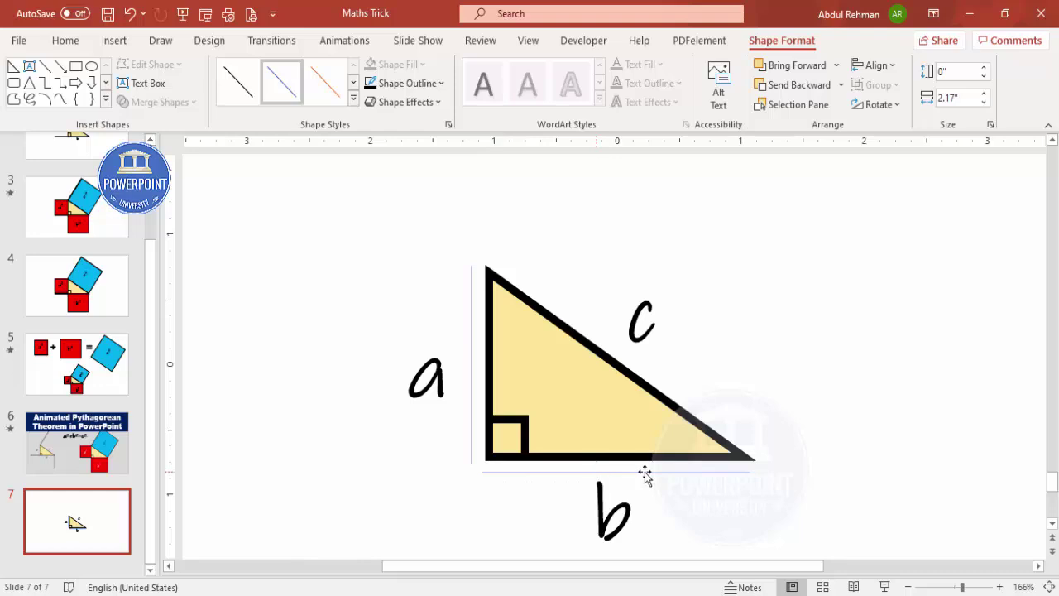
pyautogui.moveTo(749, 473); pyautogui.dragTo(756, 471)
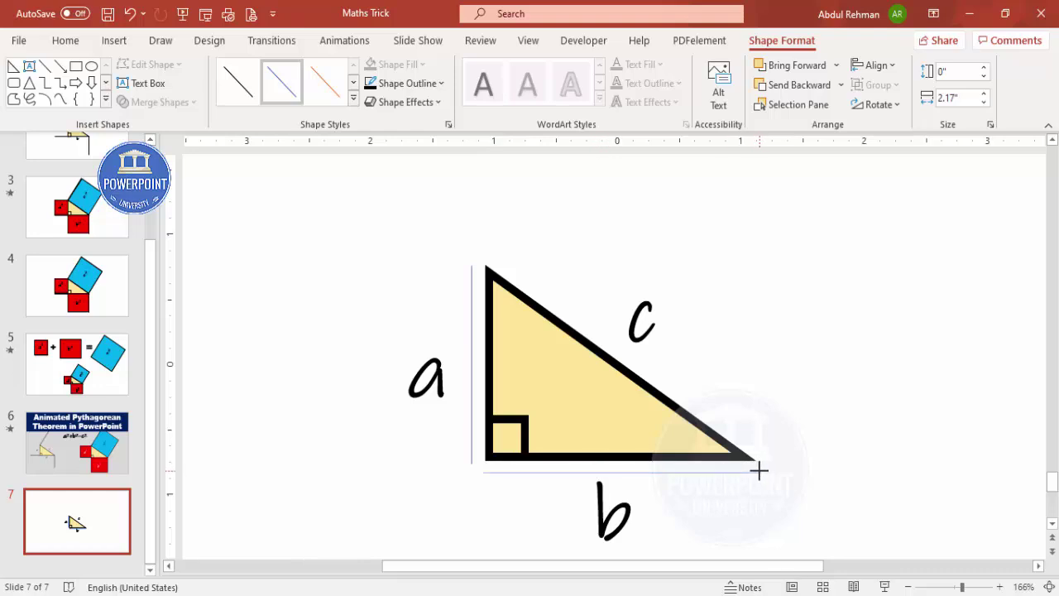
pyautogui.moveTo(758, 470); pyautogui.dragTo(757, 471)
pyautogui.click(798, 462)
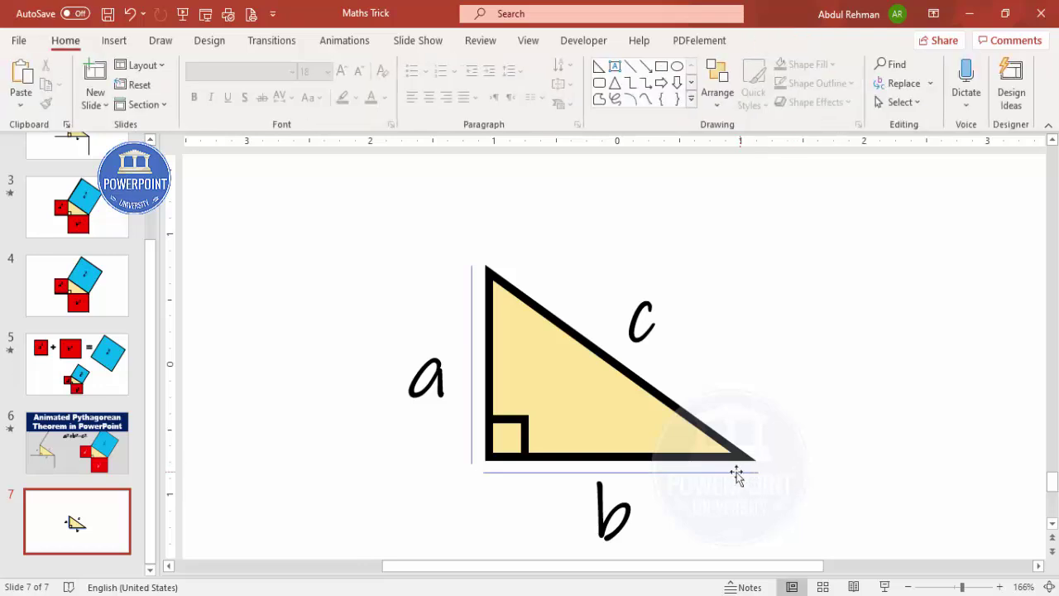
# Step: Draw a straight line running along hypotenuse c
pyautogui.click(112, 41)
pyautogui.click(250, 83)
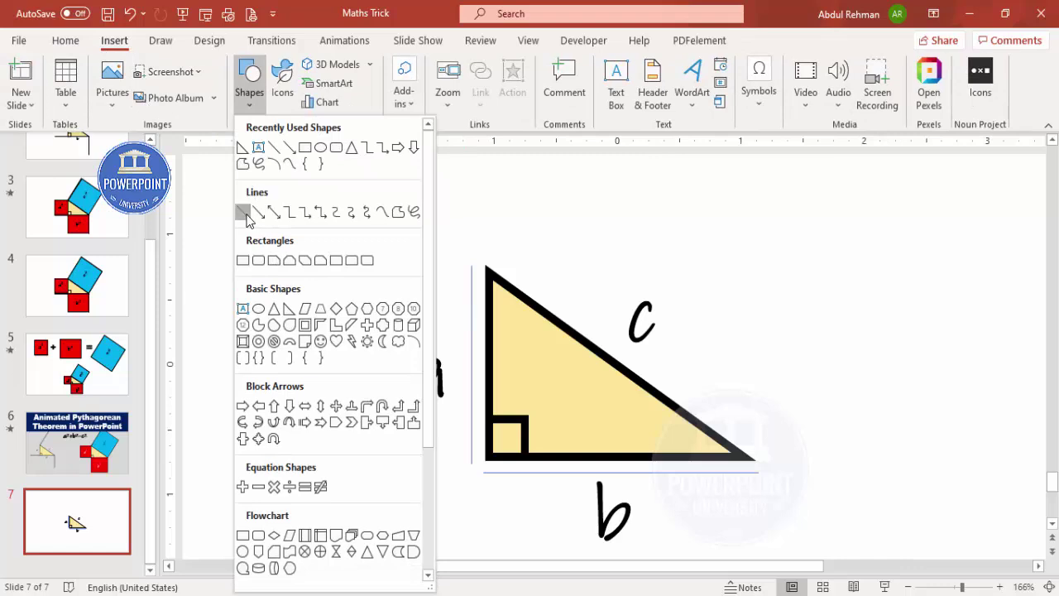
pyautogui.click(248, 213)
pyautogui.moveTo(491, 254); pyautogui.dragTo(765, 455)
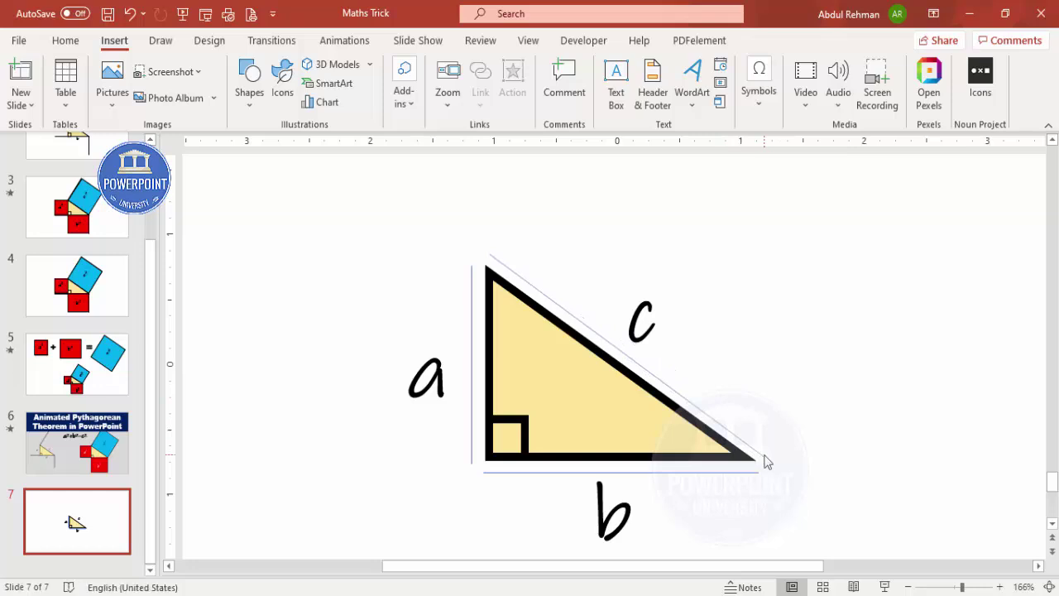
pyautogui.moveTo(763, 453); pyautogui.dragTo(764, 456)
pyautogui.click(822, 450)
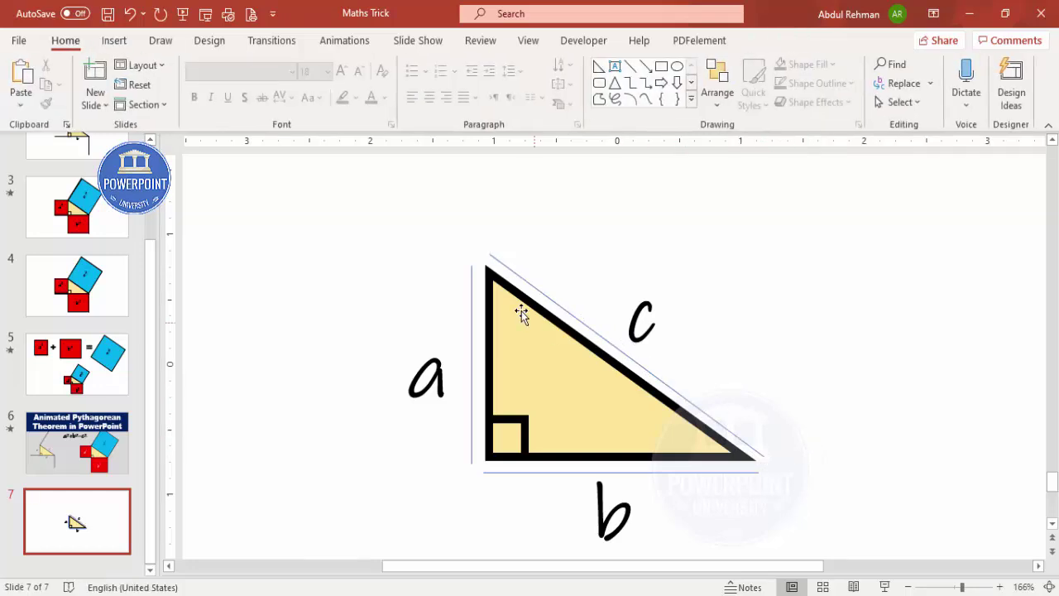
# Step: Select all three side lines and set their outline weight to 4½ pt
pyautogui.doubleClick(473, 355)
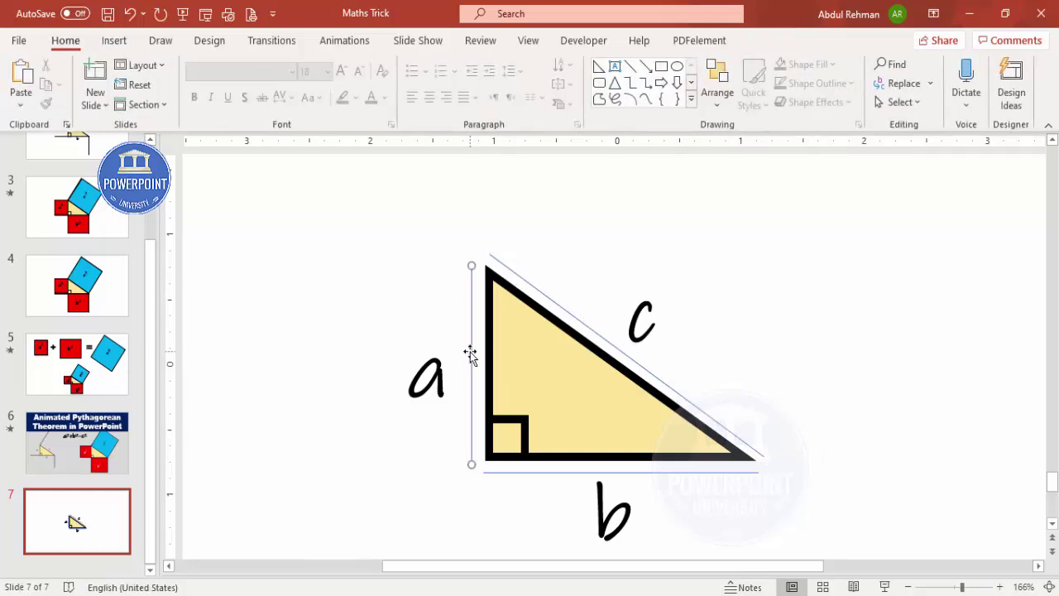
pyautogui.keyDown('shift'); pyautogui.click(527, 281); pyautogui.keyUp('shift')
pyautogui.keyDown('shift'); pyautogui.click(671, 473); pyautogui.keyUp('shift')
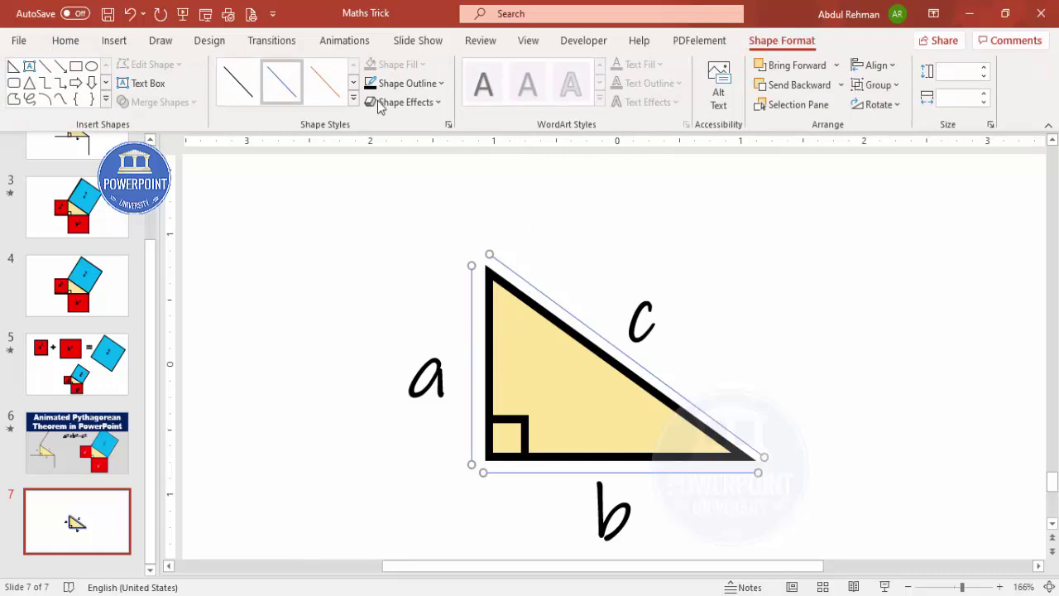
pyautogui.click(403, 83)
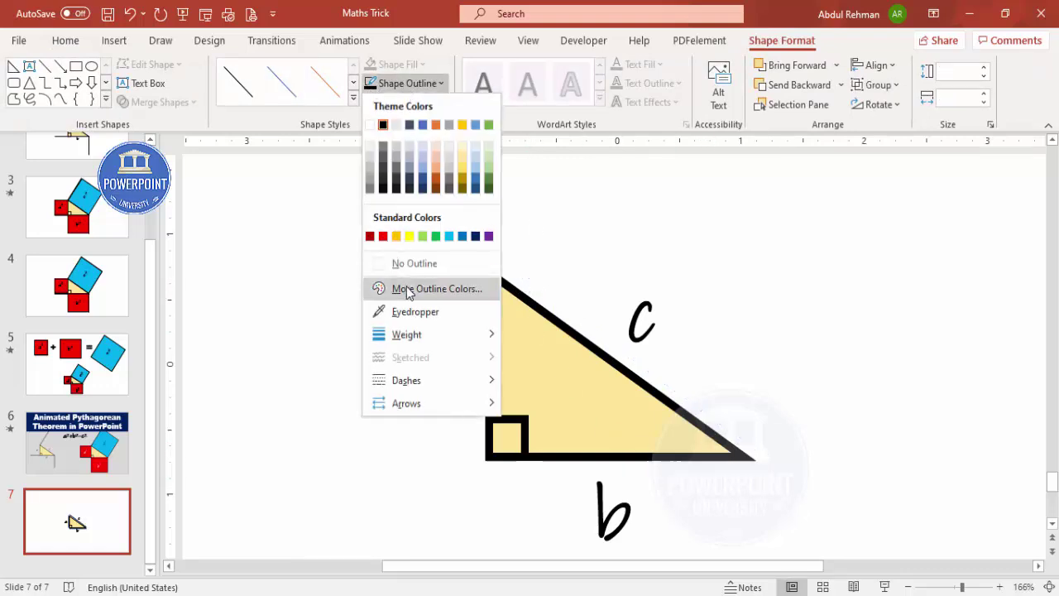
pyautogui.moveTo(419, 336)
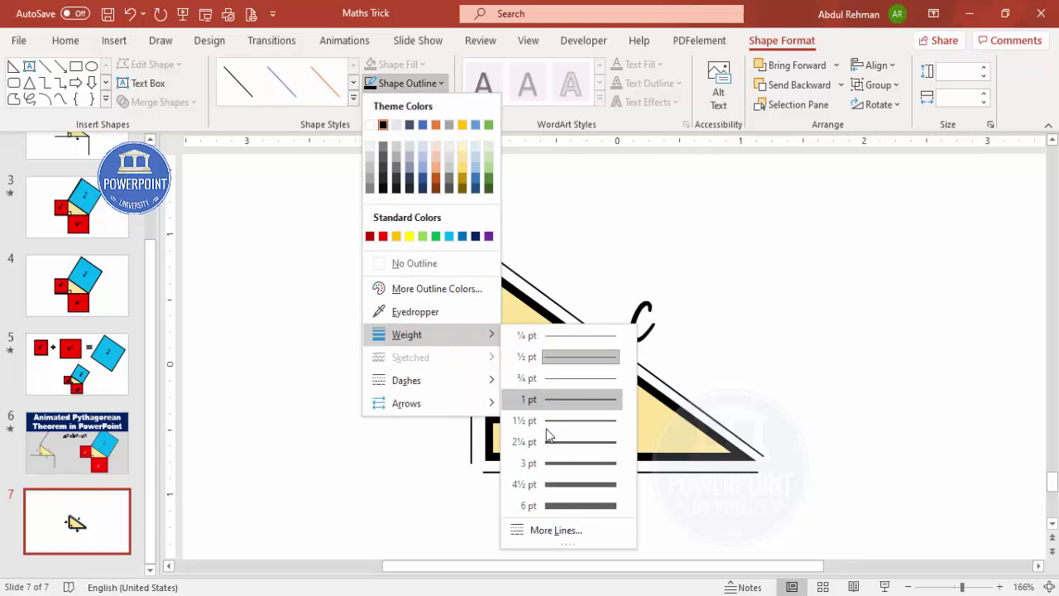
pyautogui.click(577, 487)
pyautogui.click(848, 364)
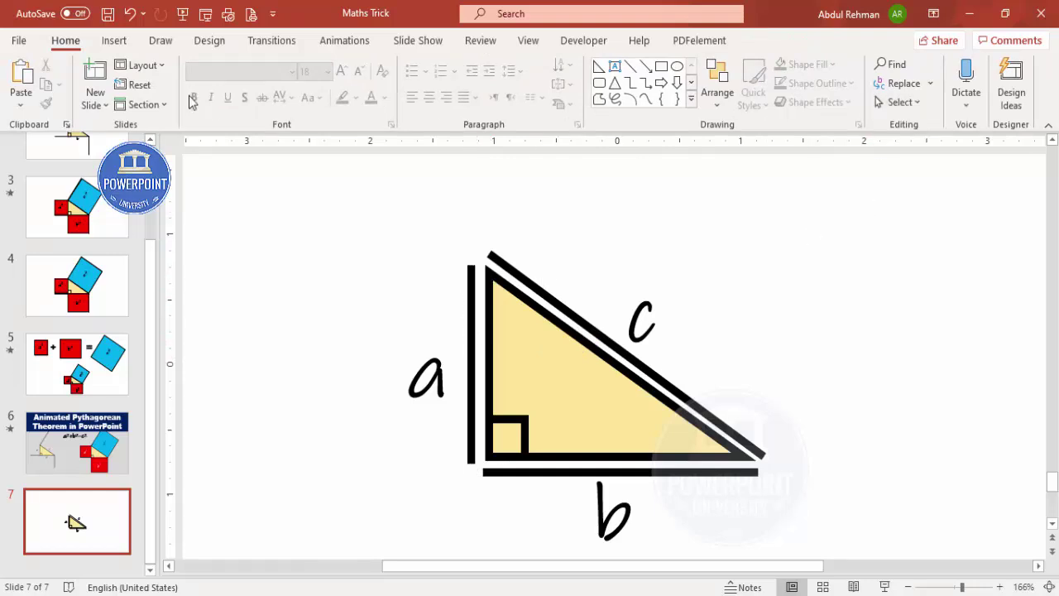
pyautogui.click(901, 102)
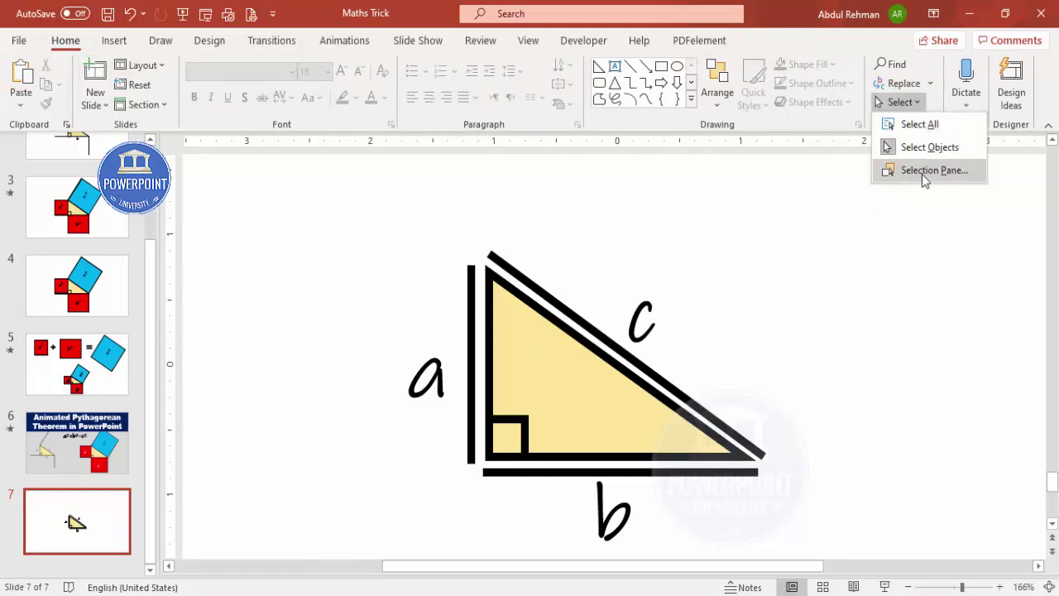
# Step: Show the Selection Pane and rename the vertical side line to !!Line A
pyautogui.click(922, 171)
pyautogui.click(443, 369)
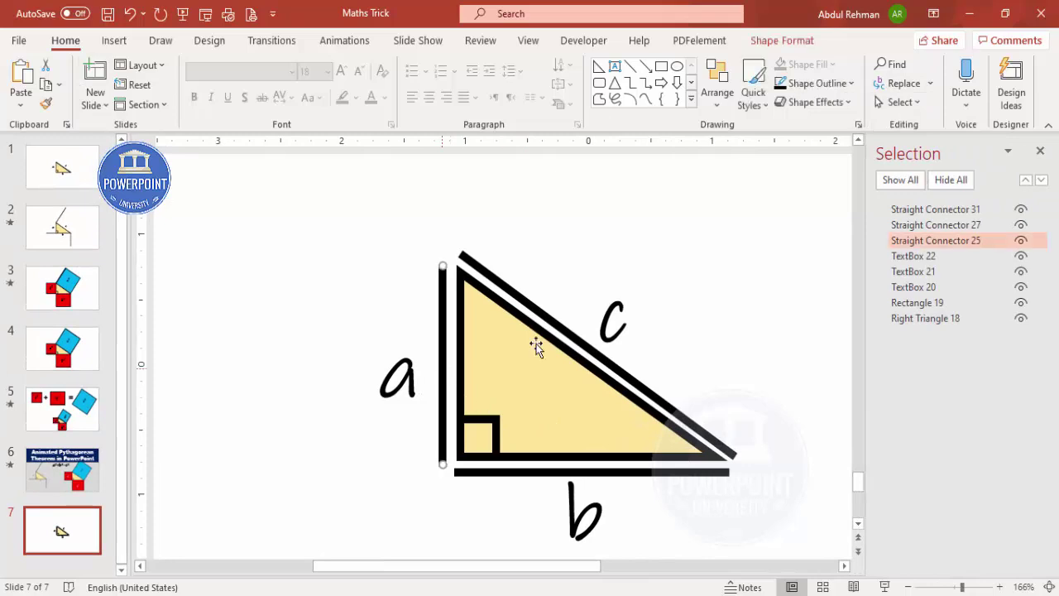
pyautogui.click(982, 241)
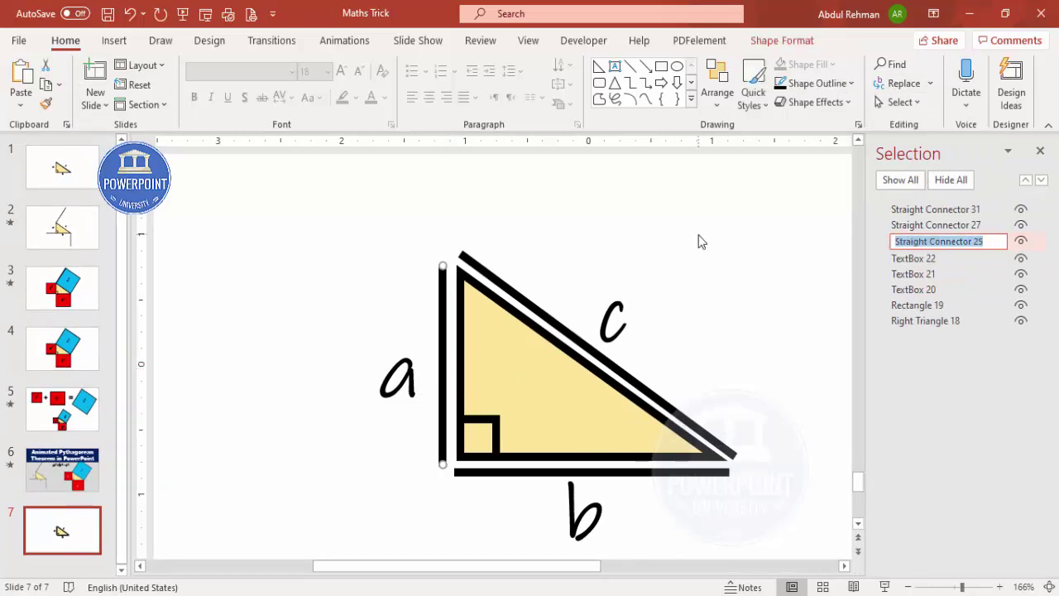
pyautogui.press('BackSpace')
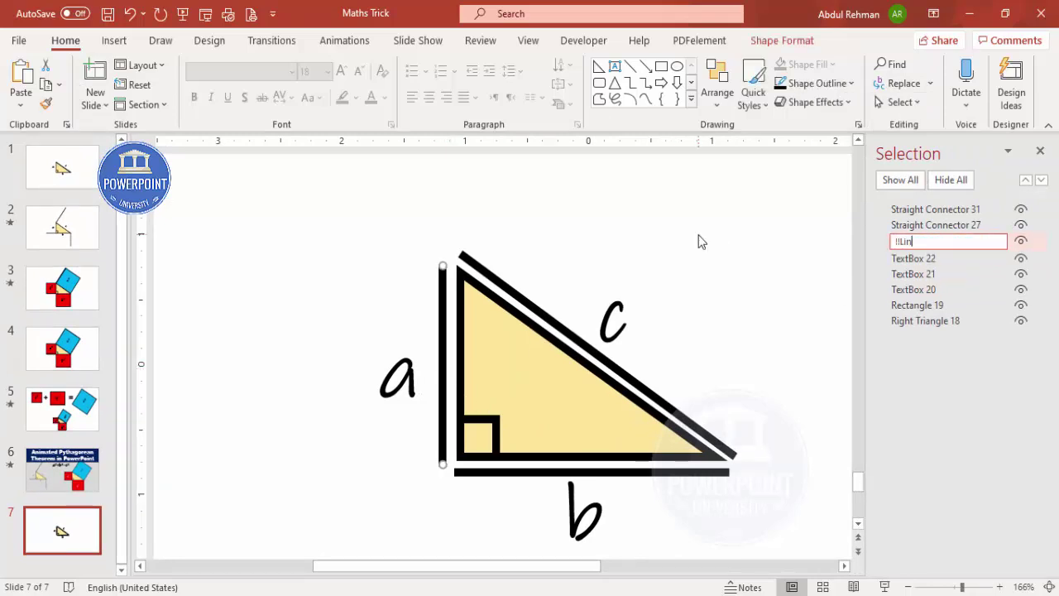
pyautogui.click(658, 472)
# Step: Rename the base line from Straight Connector 27 to !!Line B
pyautogui.click(957, 231)
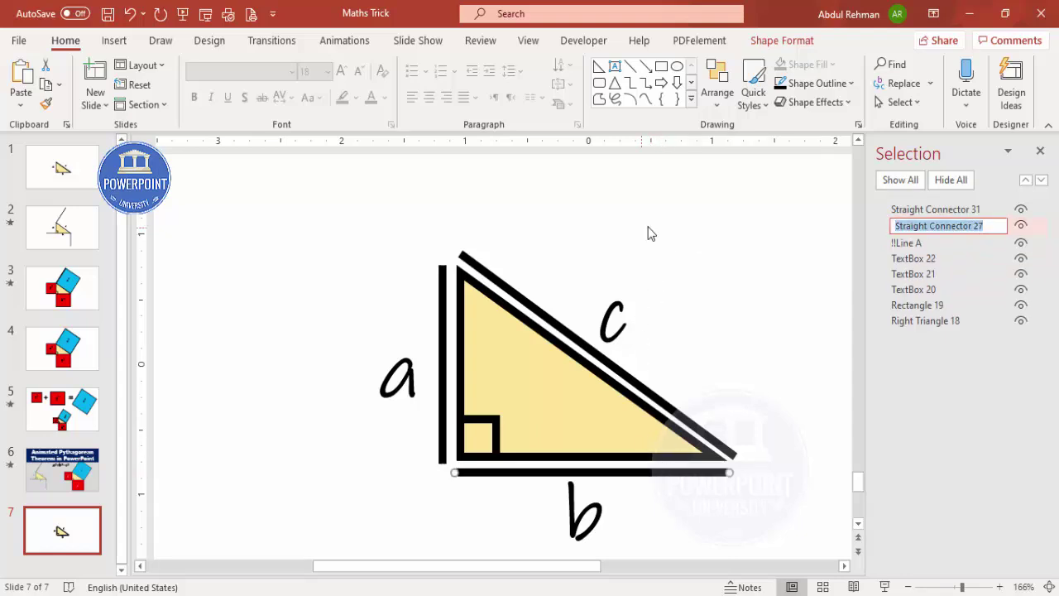
pyautogui.press('BackSpace')
pyautogui.write('!!Line B')
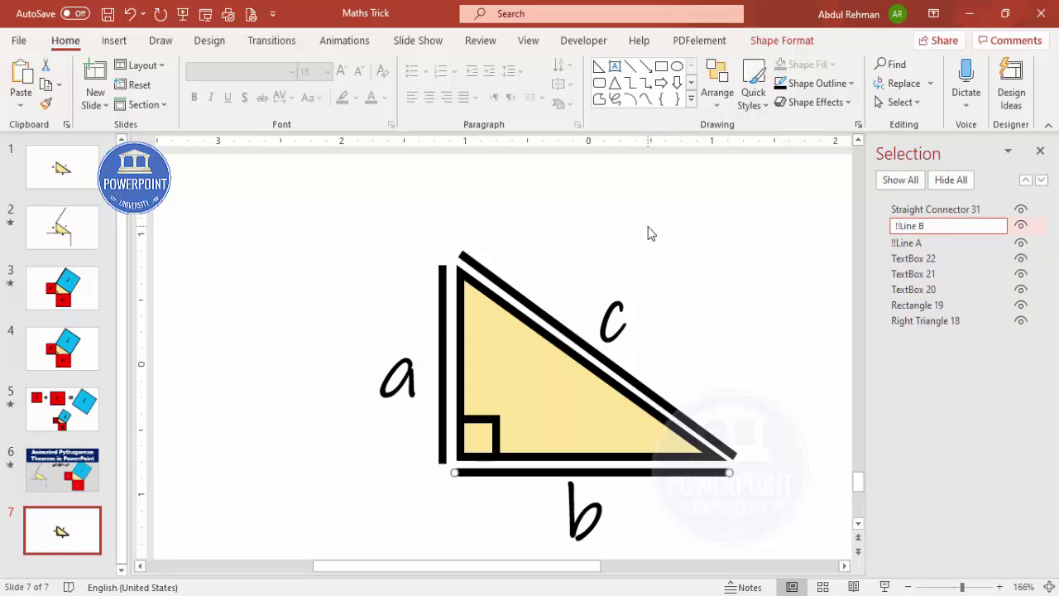
pyautogui.click(622, 372)
# Step: Replace the hypotenuse line's name Straight Connector 31 with !!Line C
pyautogui.click(899, 208)
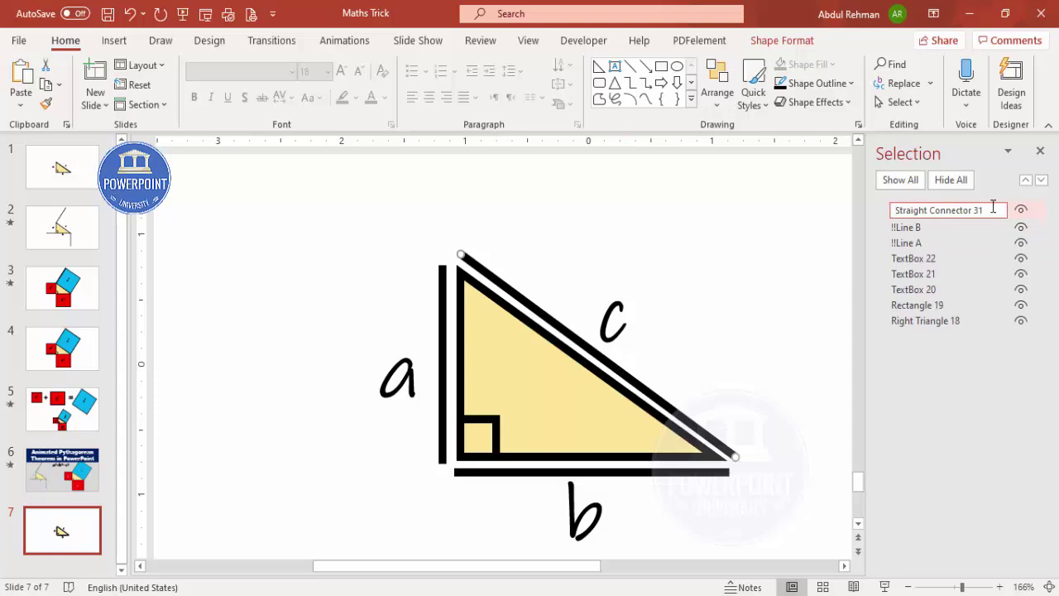
pyautogui.moveTo(993, 209); pyautogui.dragTo(888, 212)
pyautogui.write('!!Line C')
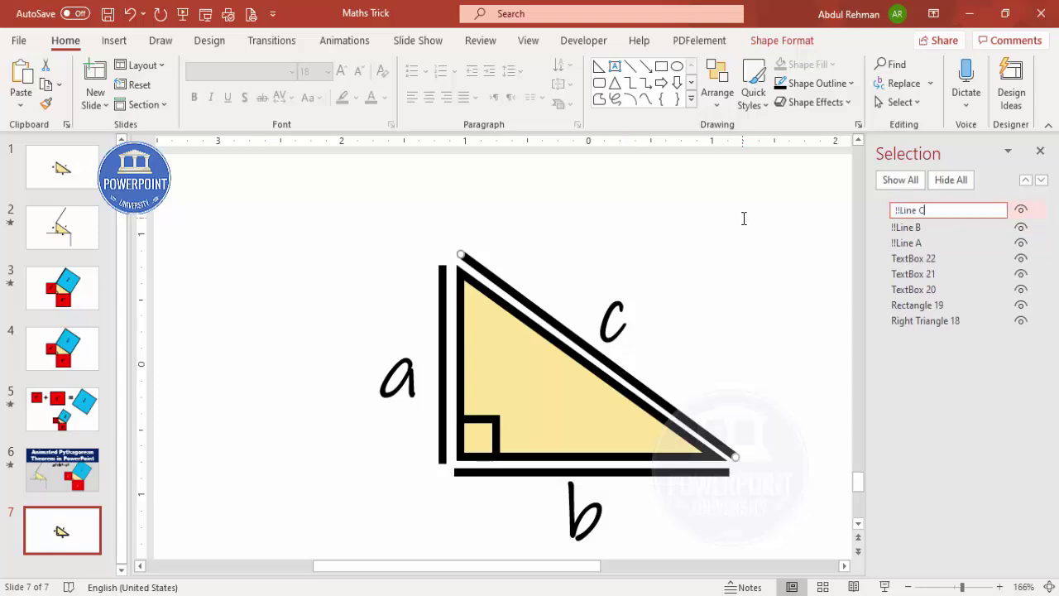